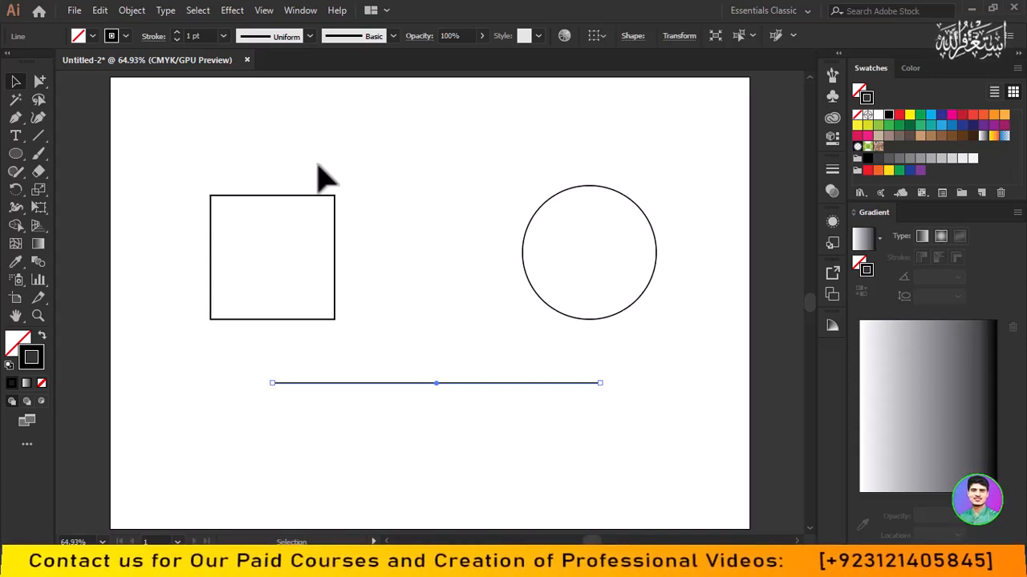
# - Compare the line's selection display under the Direct Selection and Selection tools, and select the whole square
pyautogui.click(37, 84)
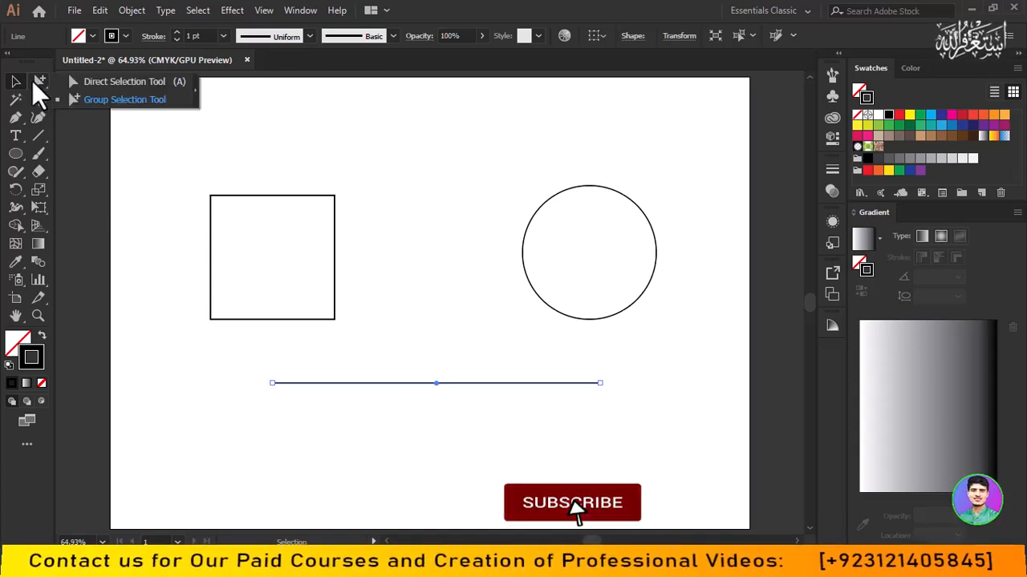
pyautogui.click(164, 84)
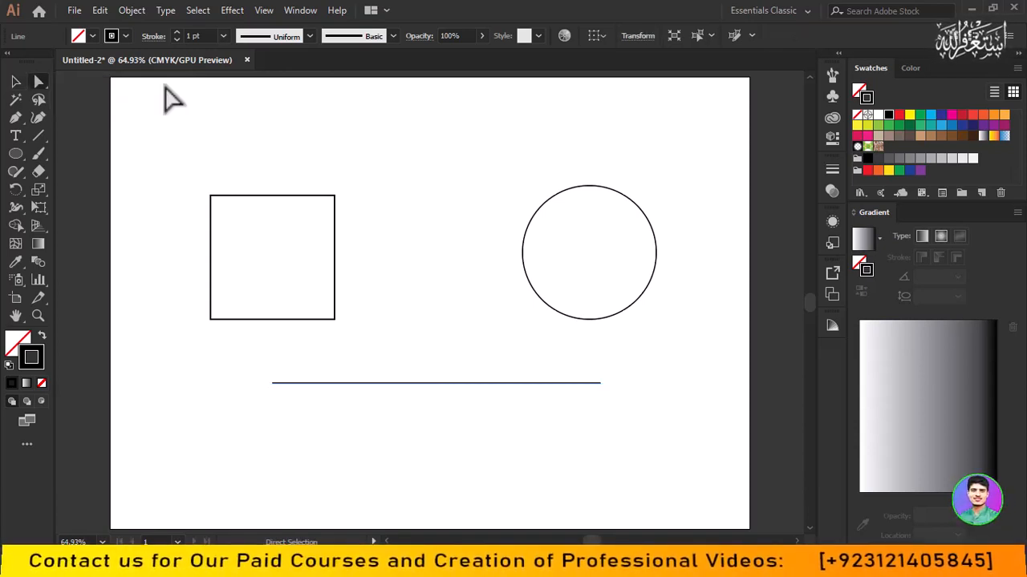
pyautogui.click(16, 83)
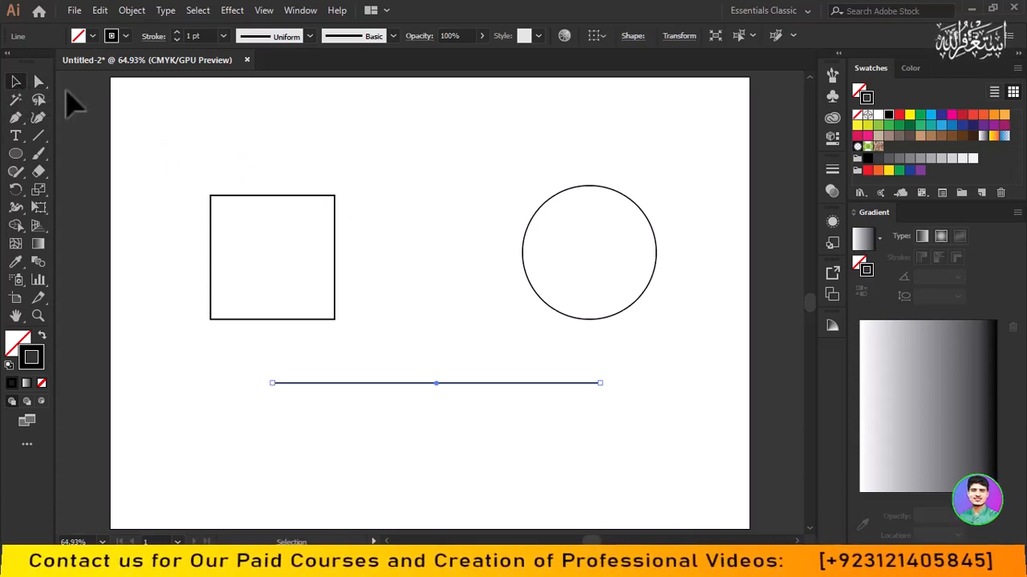
pyautogui.click(38, 82)
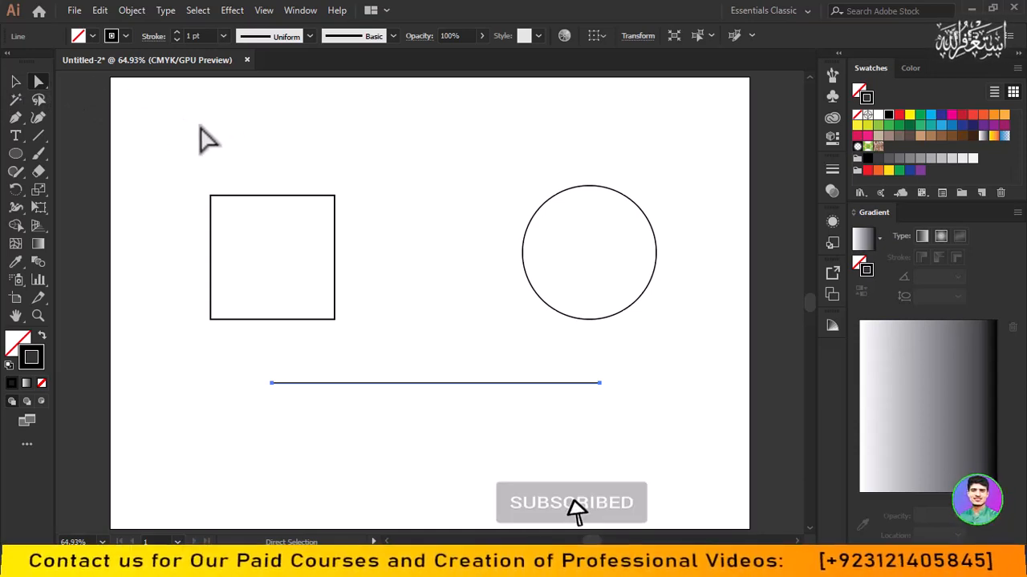
pyautogui.click(14, 80)
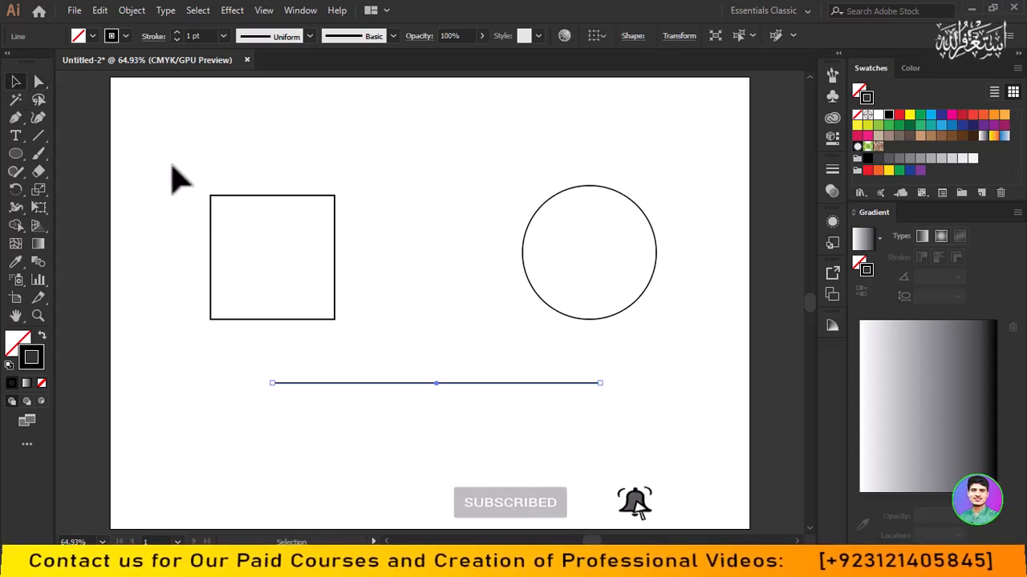
pyautogui.moveTo(207, 169); pyautogui.dragTo(233, 202)
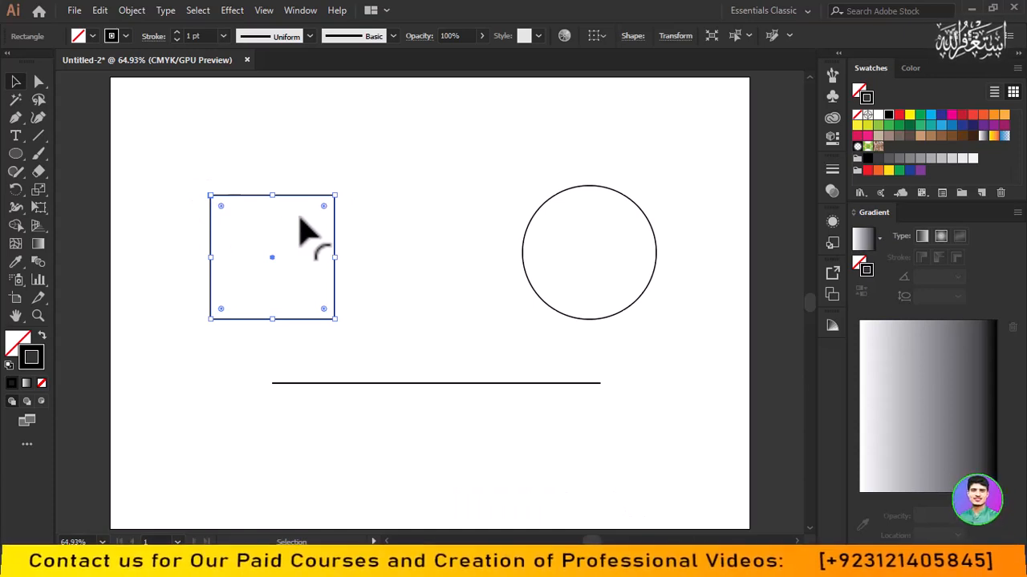
# - Directly select only the square's upper-right anchor point, and then both of its upper anchor points
pyautogui.click(38, 81)
pyautogui.click(131, 98)
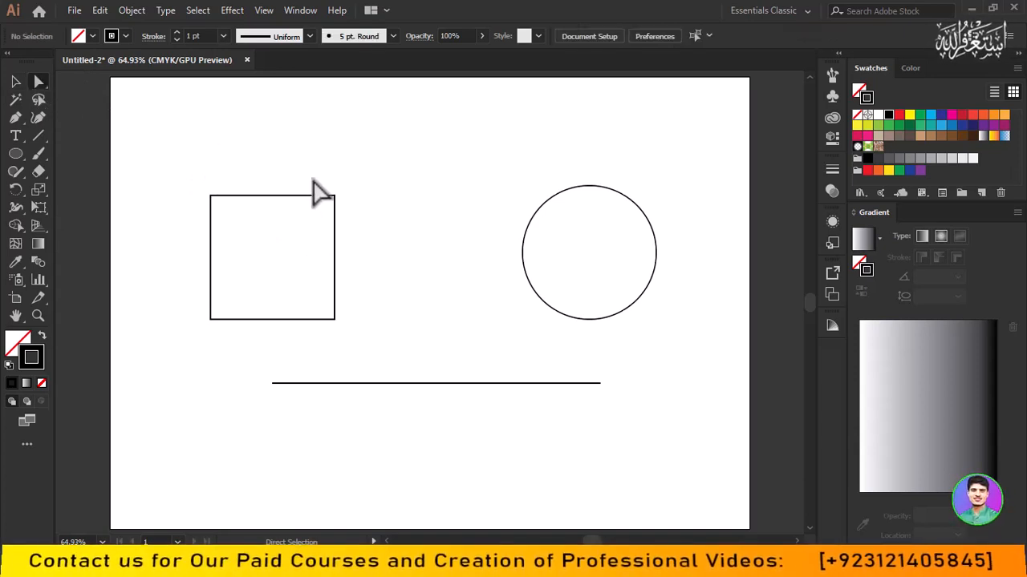
pyautogui.moveTo(331, 195)
pyautogui.mouseDown()
pyautogui.moveTo(347, 210)
pyautogui.moveTo(335, 195)
pyautogui.mouseUp()
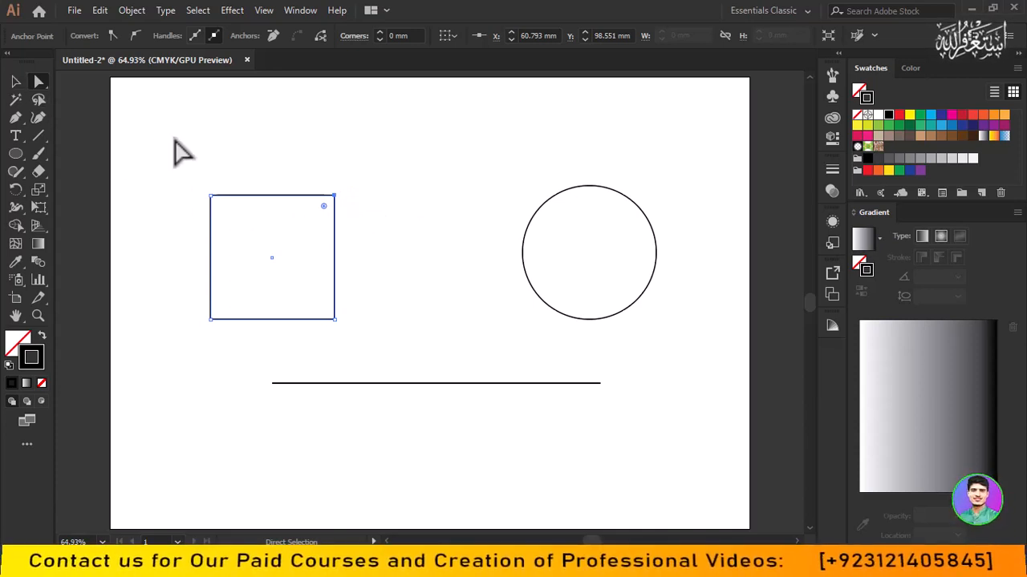
pyautogui.moveTo(186, 158); pyautogui.dragTo(353, 310)
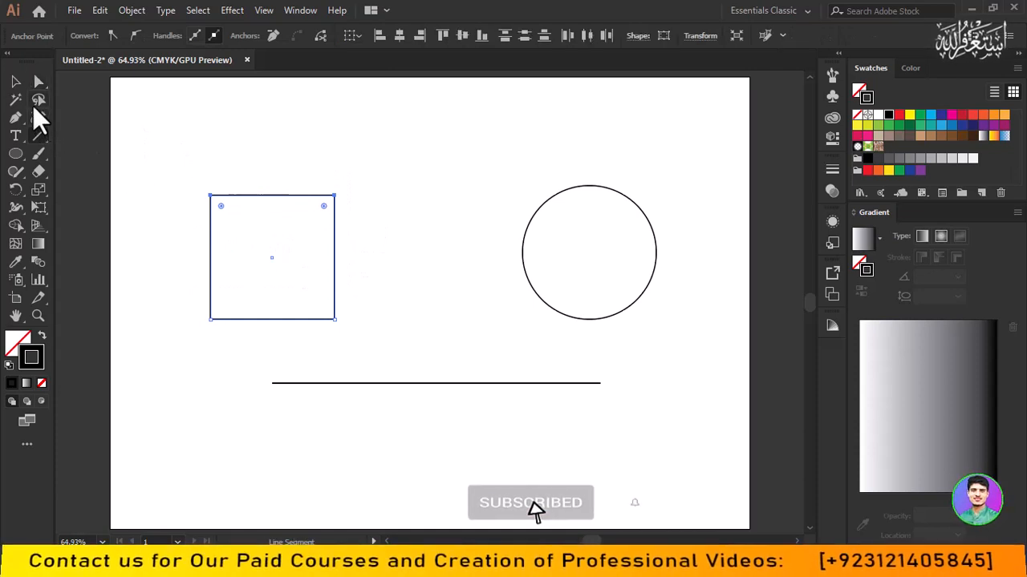
# - Compare the square's selection display under the Selection and Direct Selection tools, and select the line's left endpoint
pyautogui.click(17, 82)
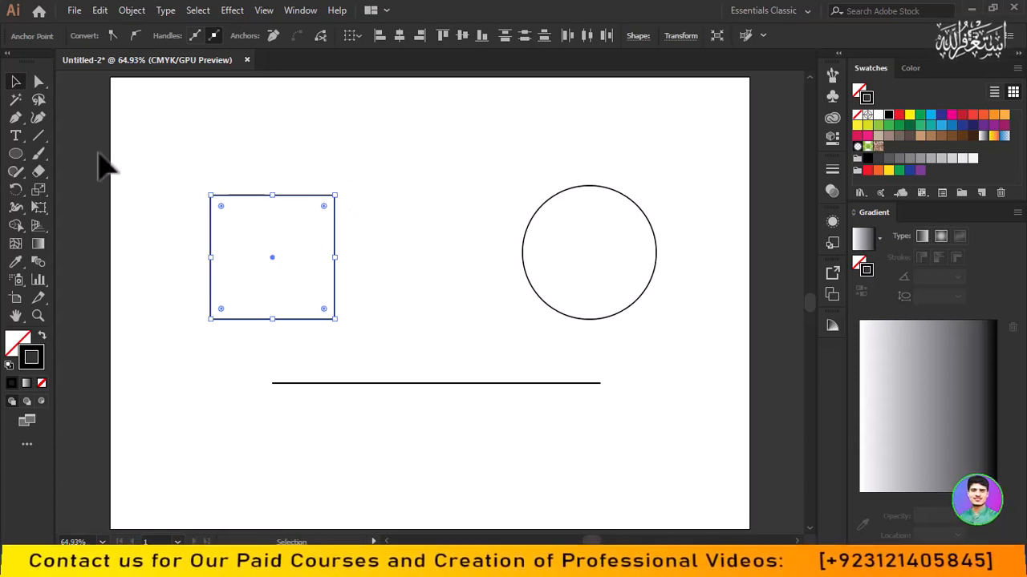
pyautogui.click(40, 81)
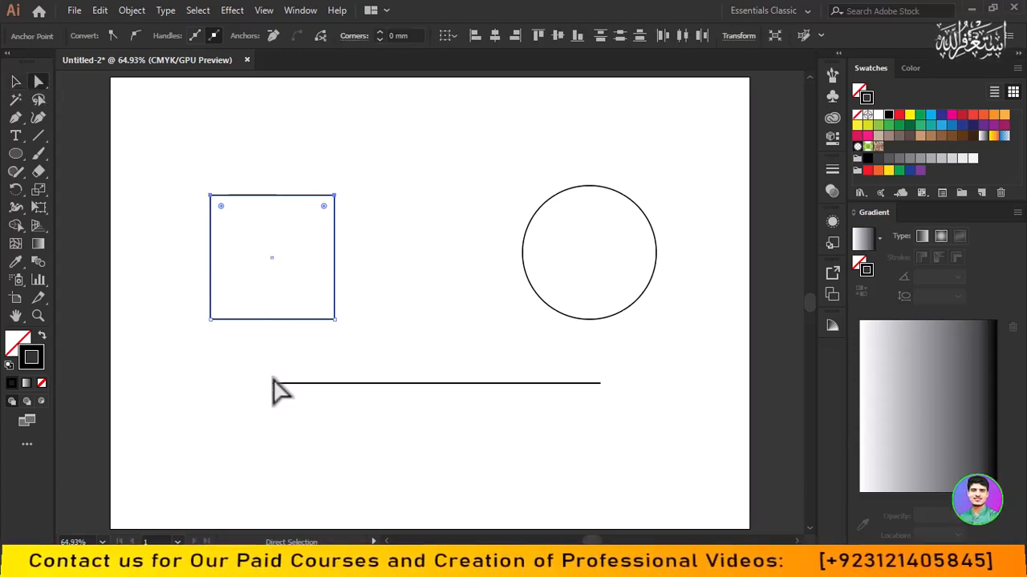
pyautogui.moveTo(259, 378); pyautogui.dragTo(392, 395)
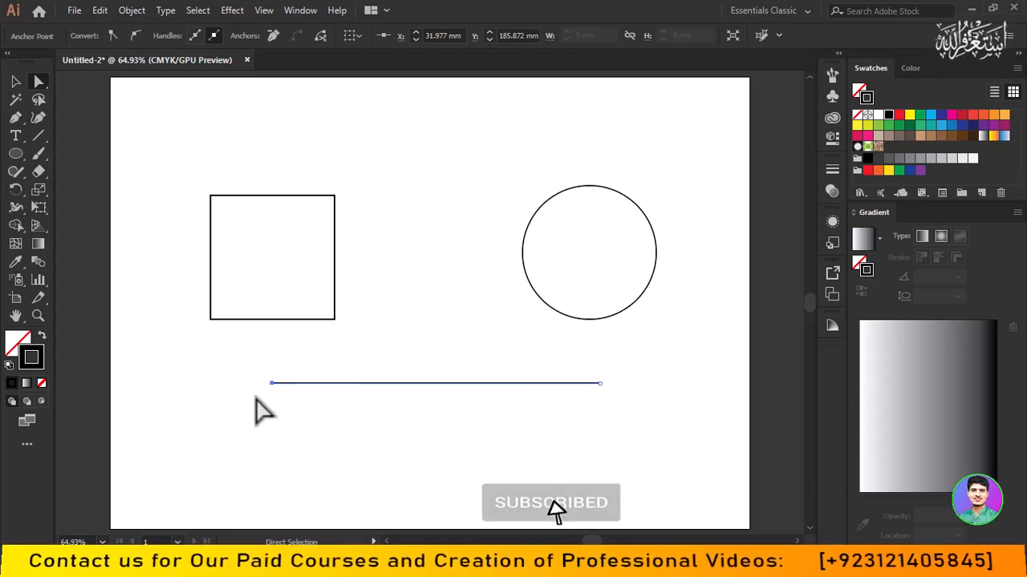
# - Directly select the line's right endpoint and move it down and inward to about X 139 mm, Y 213.7 mm
pyautogui.scroll(4, 601, 385)
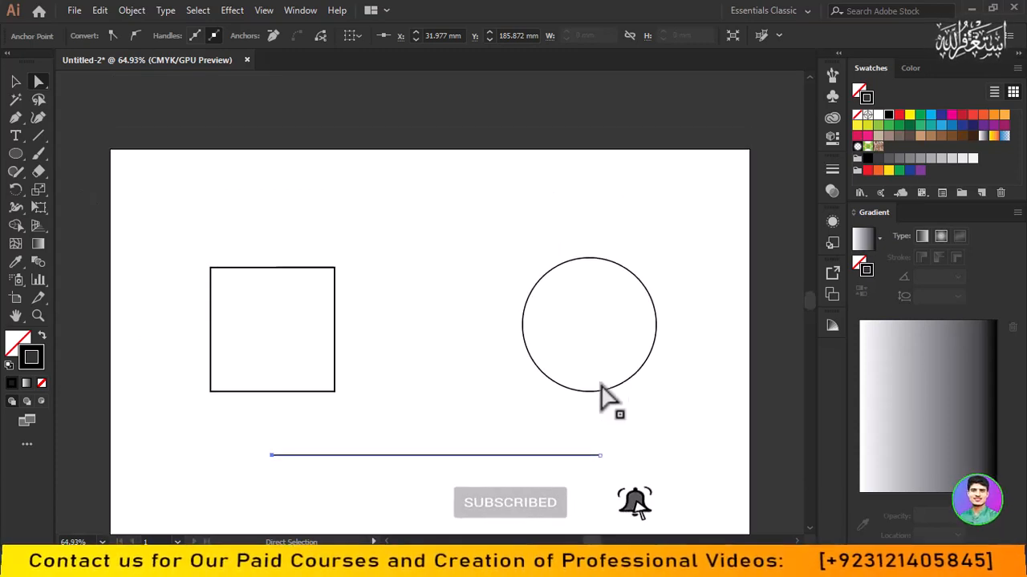
pyautogui.scroll(-4, 601, 385)
pyautogui.scroll(4, 600, 384)
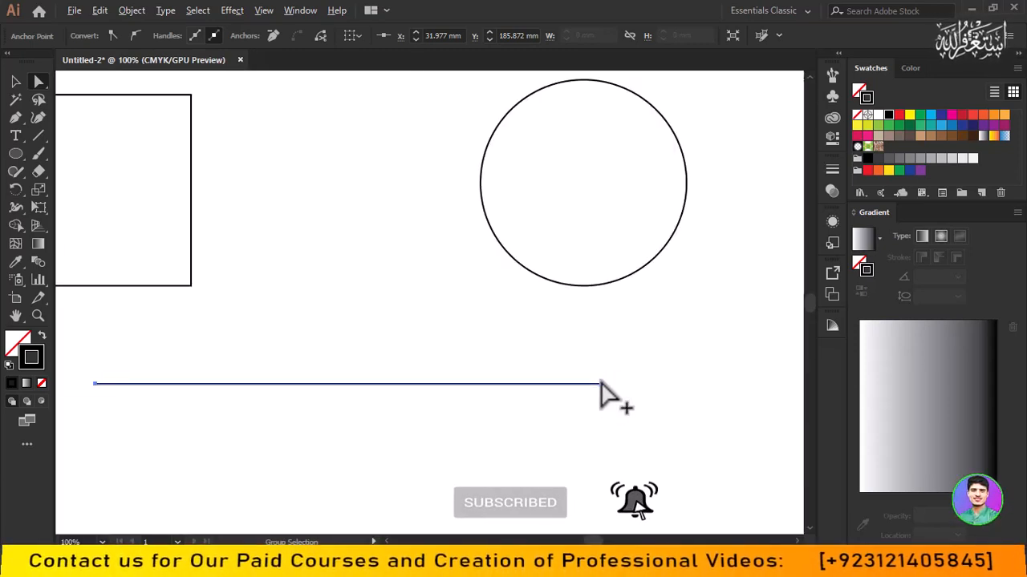
pyautogui.moveTo(550, 362); pyautogui.dragTo(702, 351)
pyautogui.moveTo(568, 378); pyautogui.dragTo(638, 427)
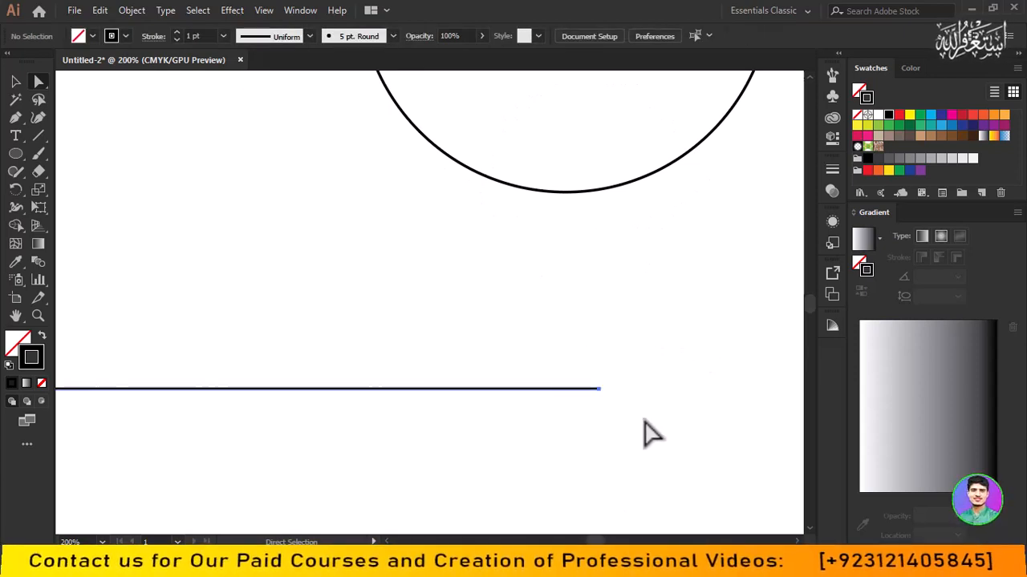
pyautogui.press('space')
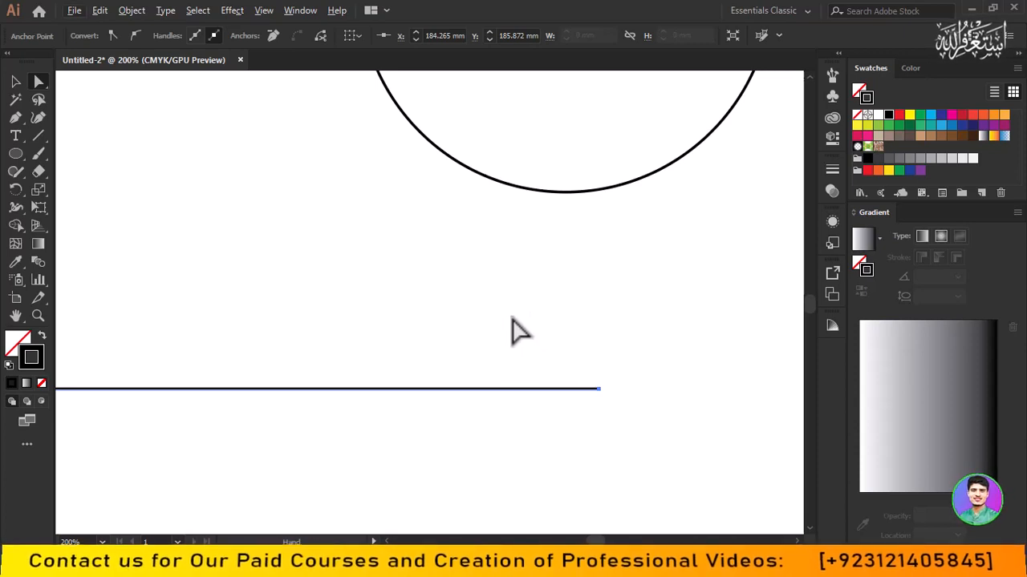
pyautogui.moveTo(516, 328); pyautogui.dragTo(442, 265)
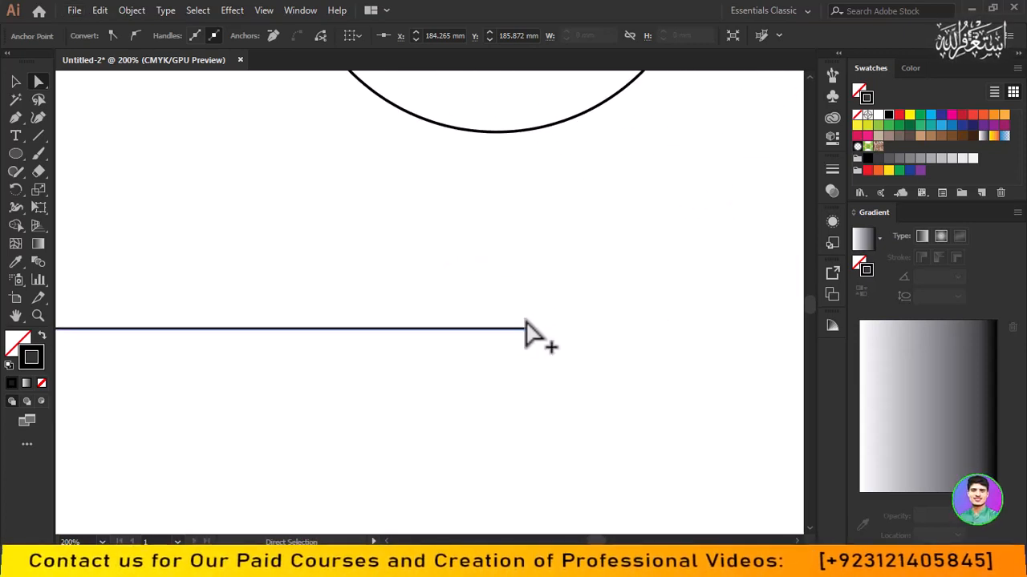
pyautogui.keyDown('alt'); pyautogui.scroll(2, 524, 332); pyautogui.keyUp('alt')
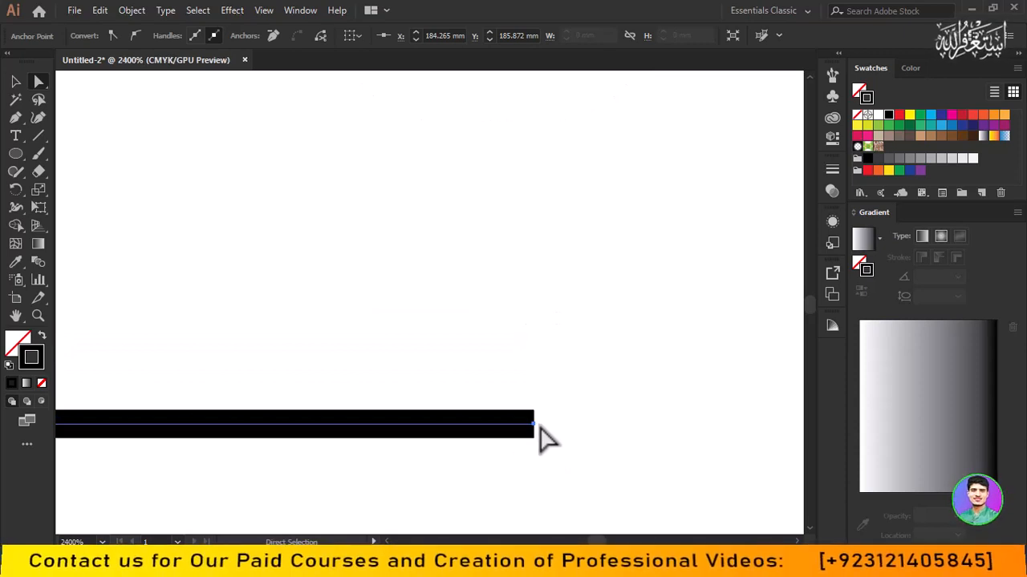
pyautogui.scroll(-1, 538, 430)
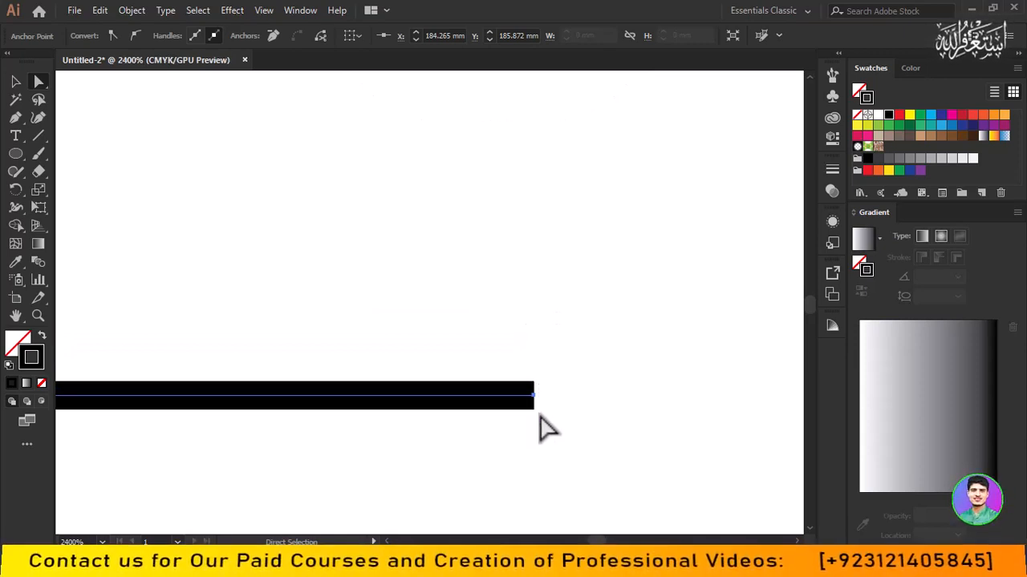
pyautogui.scroll(-4, 548, 417)
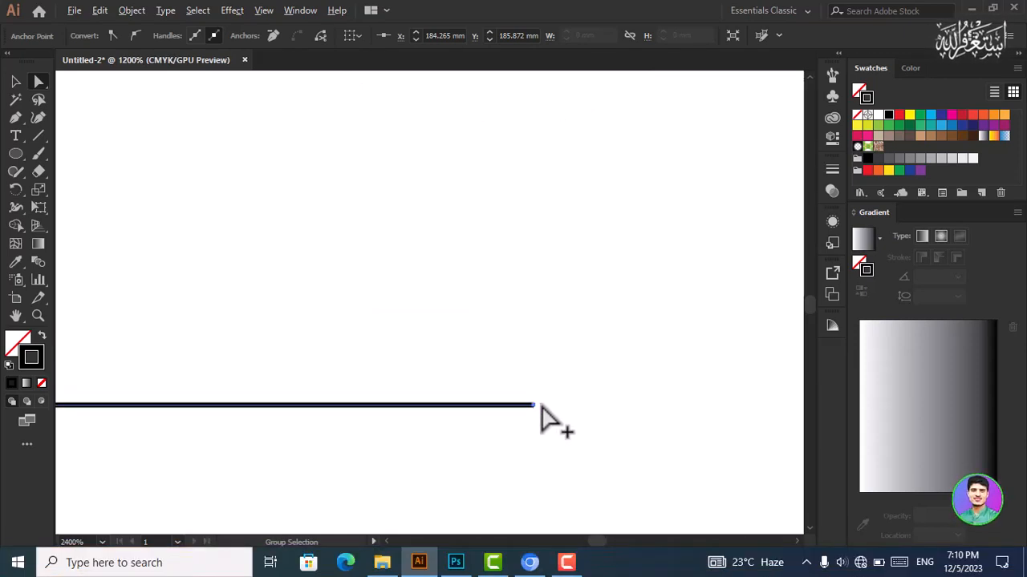
pyautogui.scroll(3, 542, 405)
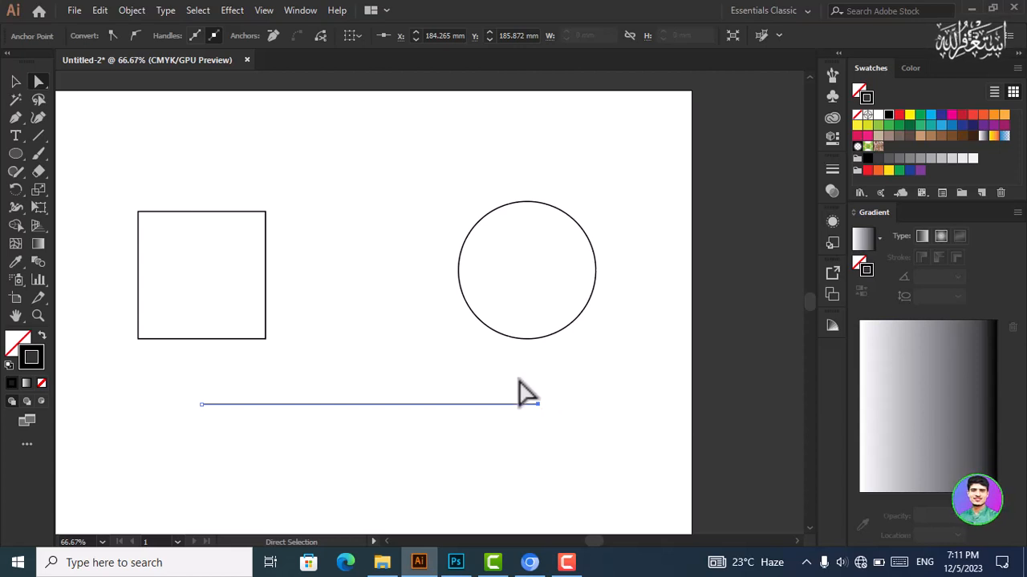
pyautogui.moveTo(539, 405); pyautogui.dragTo(438, 466)
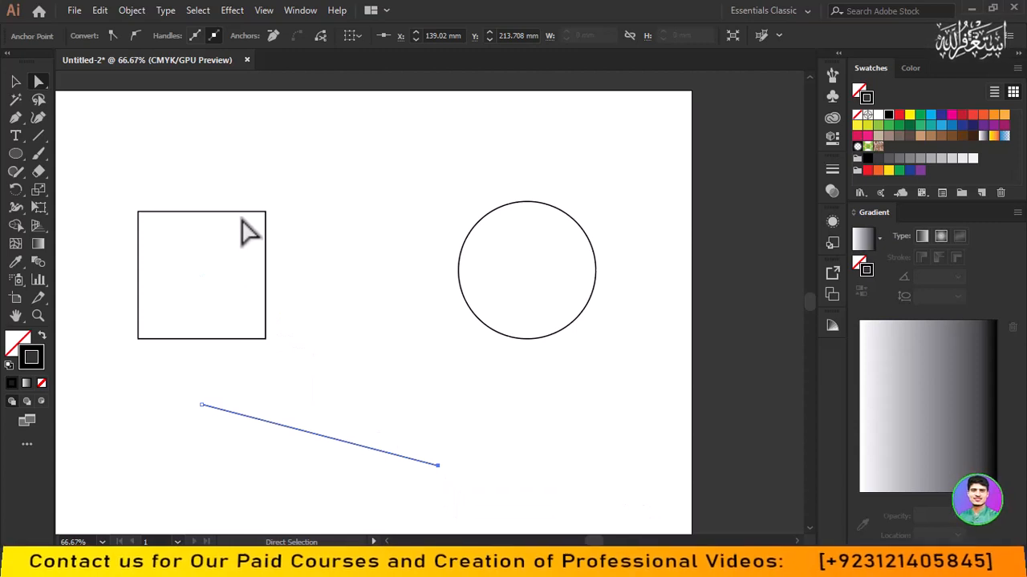
# - Directly select the square's two upper anchor points and move its top edge up, then down to make the shape slightly shorter than originally
pyautogui.moveTo(113, 195); pyautogui.dragTo(321, 250)
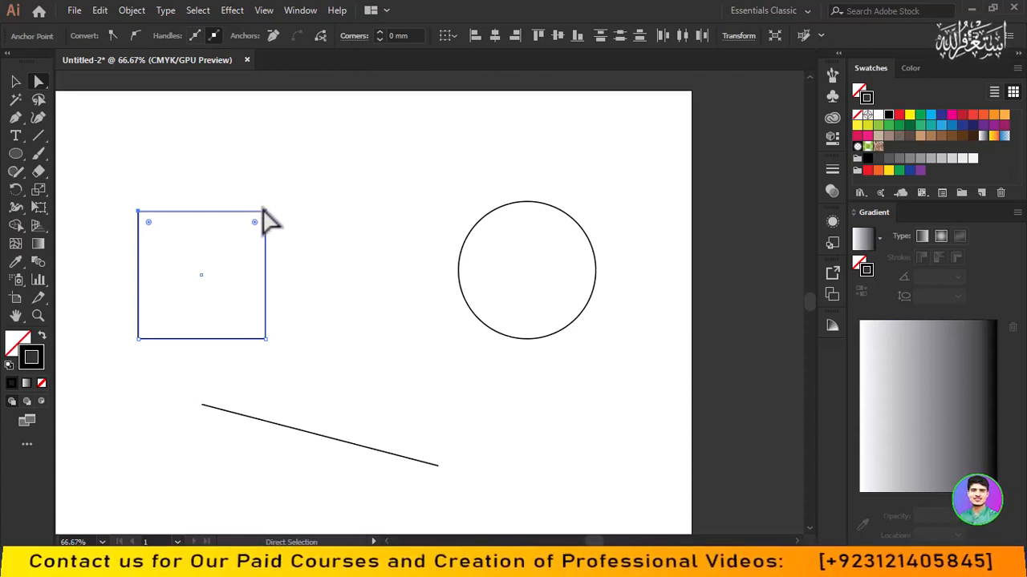
pyautogui.moveTo(257, 194); pyautogui.dragTo(270, 217)
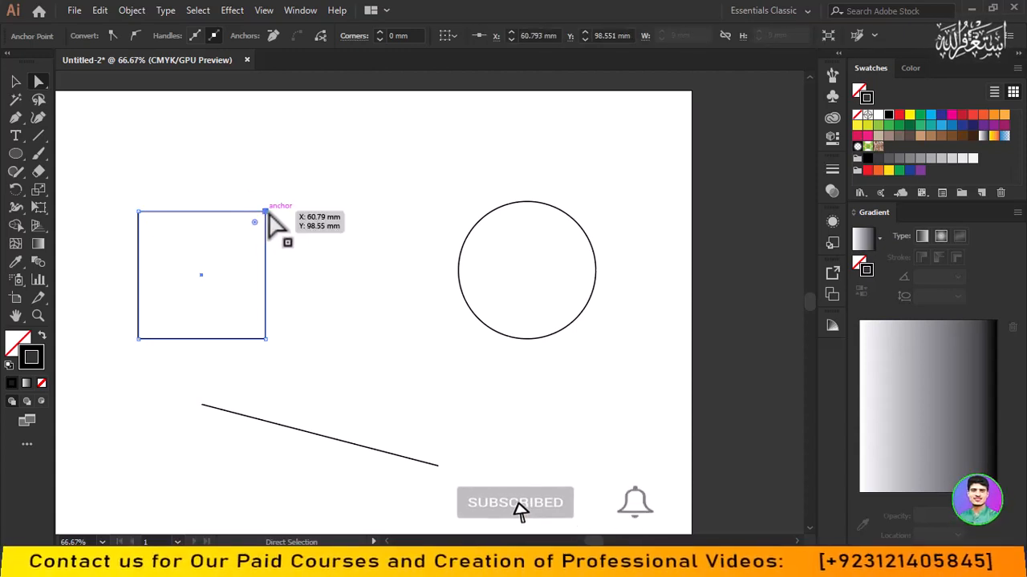
pyautogui.click(319, 437)
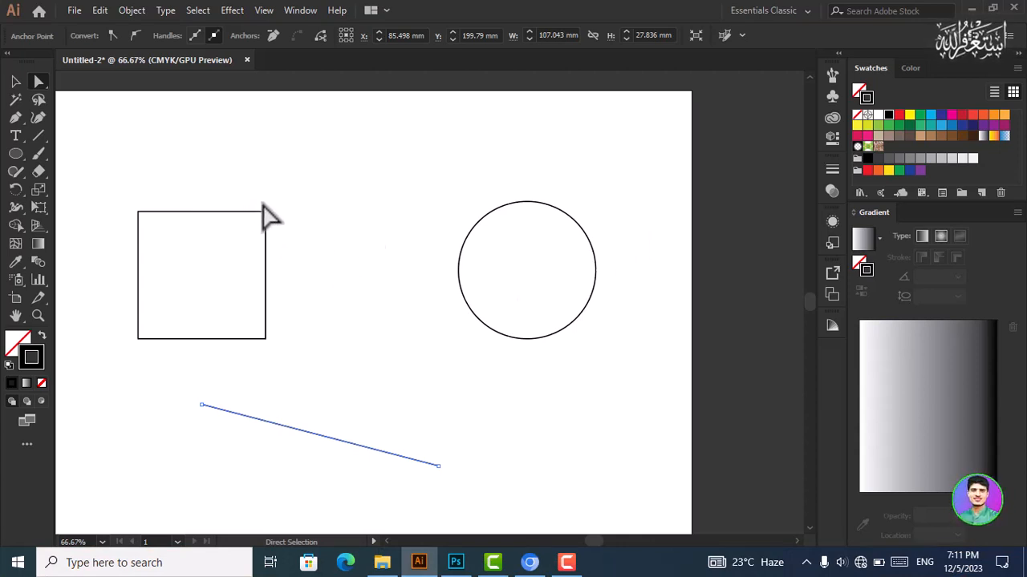
pyautogui.moveTo(130, 201); pyautogui.dragTo(277, 226)
pyautogui.moveTo(217, 212); pyautogui.dragTo(212, 151)
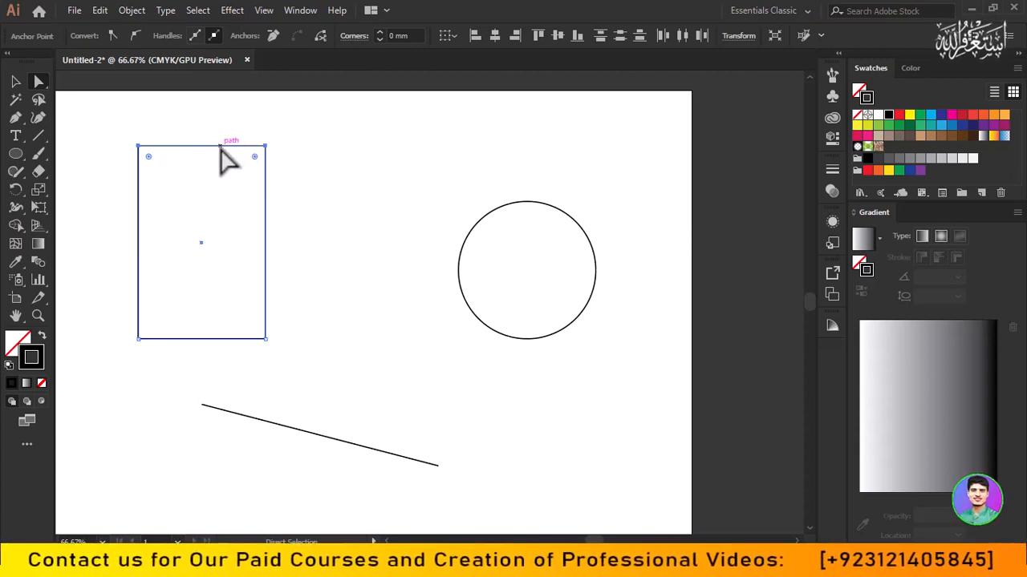
pyautogui.moveTo(220, 148); pyautogui.dragTo(223, 225)
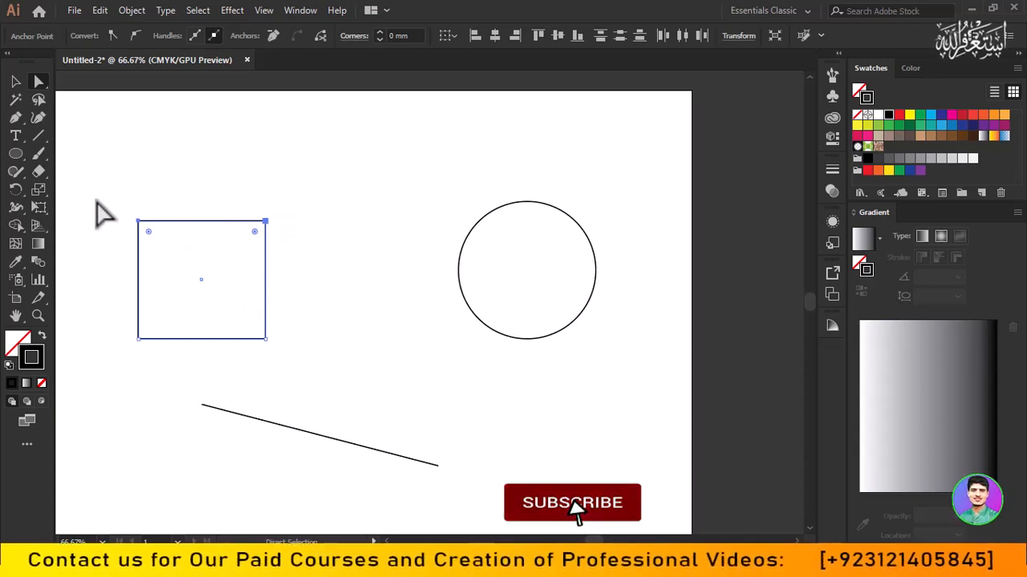
# - Directly select all anchor points of the rectangle and round its four corners to a radius of about 10.71 mm
pyautogui.moveTo(96, 200); pyautogui.dragTo(317, 348)
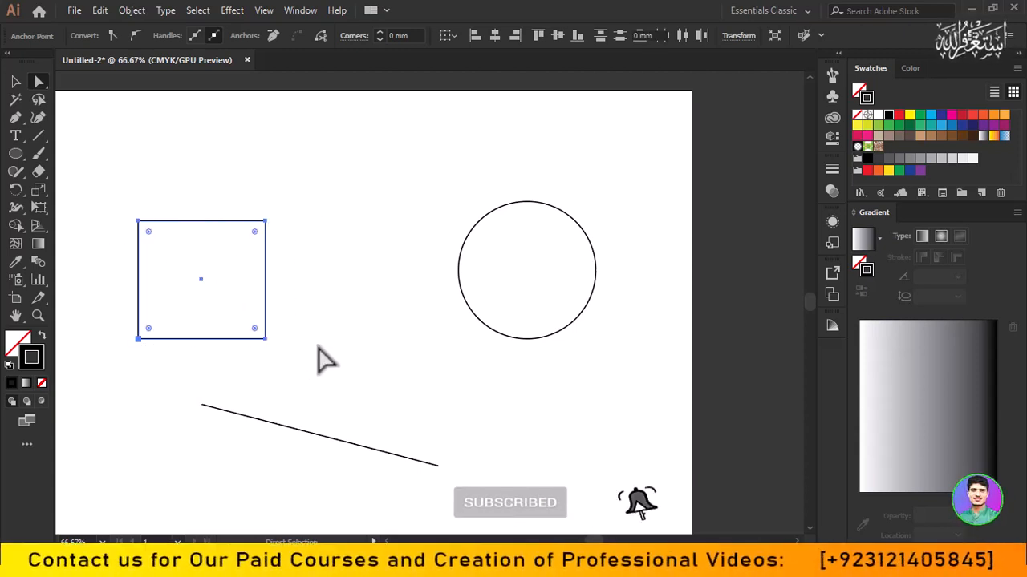
pyautogui.moveTo(256, 335); pyautogui.dragTo(243, 317)
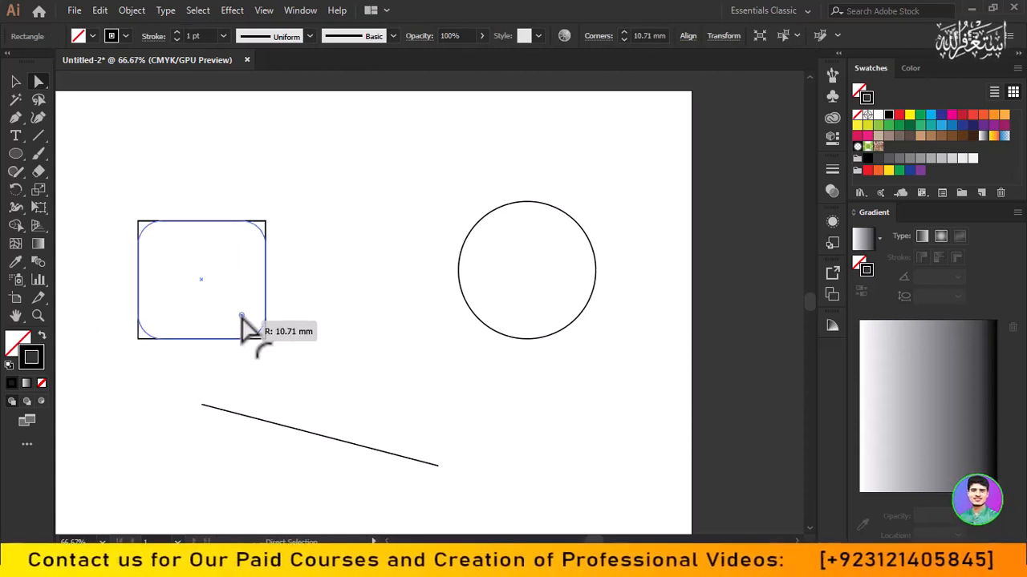
pyautogui.moveTo(241, 316); pyautogui.dragTo(241, 316)
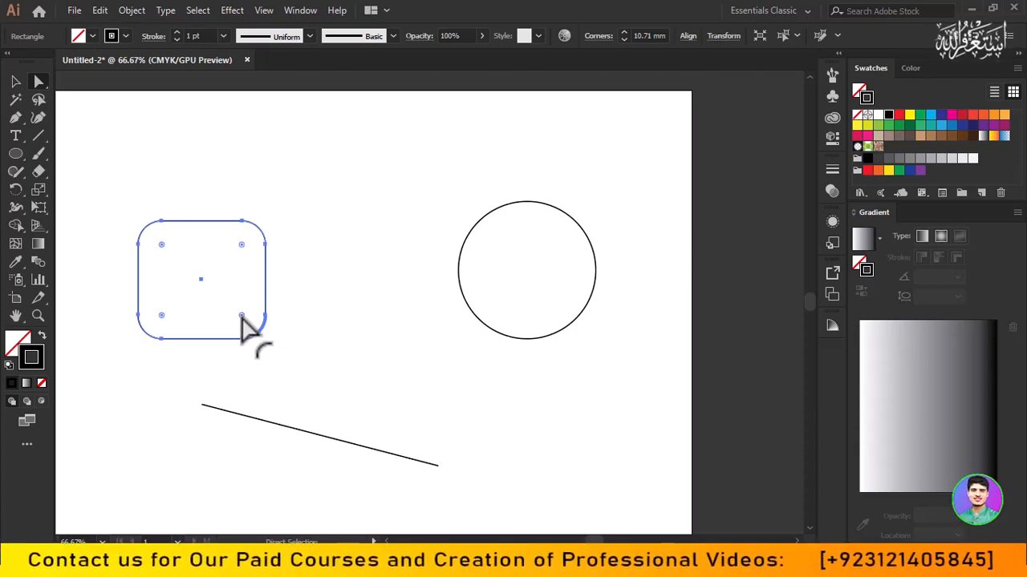
# - Reshape the circle into an egg by moving its left anchor outward and its top and bottom anchors slightly inward, and deselect it
pyautogui.moveTo(458, 184); pyautogui.dragTo(618, 350)
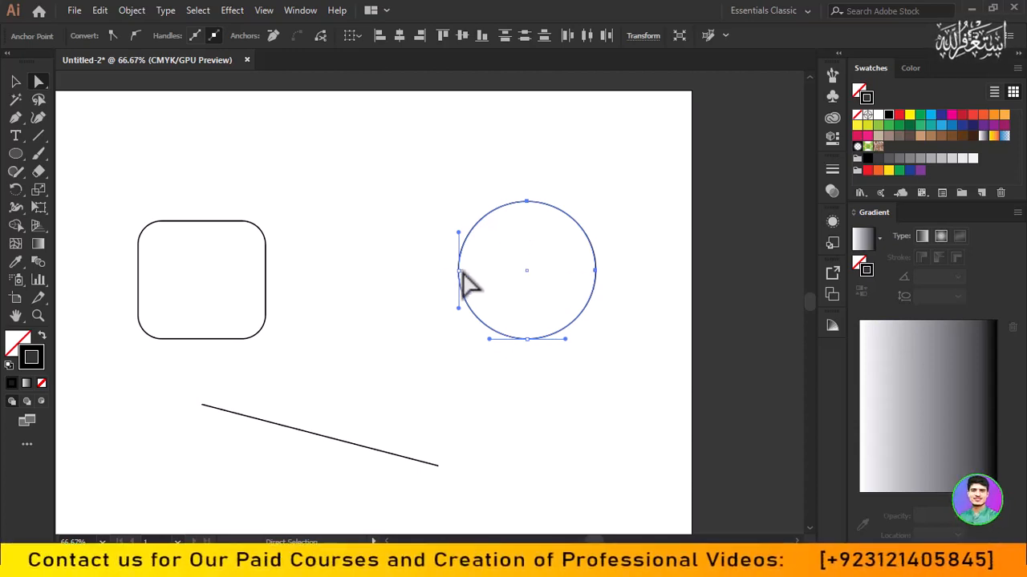
pyautogui.moveTo(462, 271); pyautogui.dragTo(432, 265)
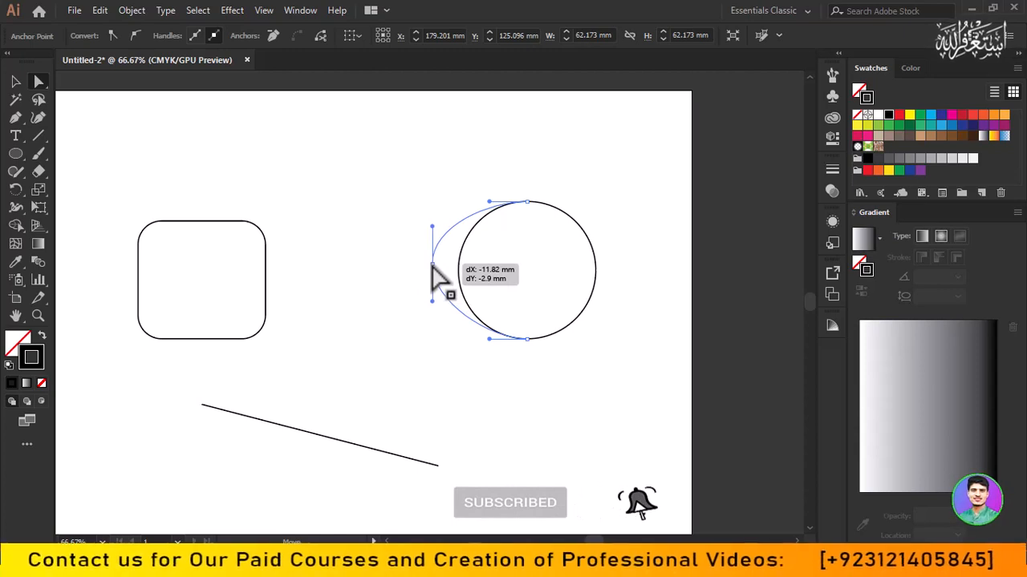
pyautogui.moveTo(433, 265); pyautogui.dragTo(420, 267)
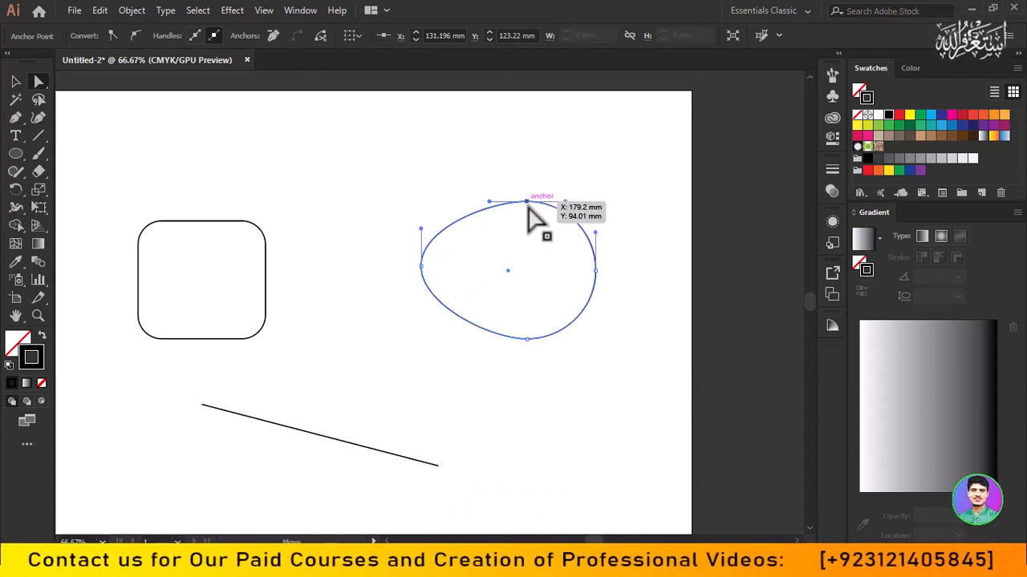
pyautogui.moveTo(528, 206)
pyautogui.mouseDown()
pyautogui.moveTo(530, 218)
pyautogui.moveTo(522, 211)
pyautogui.mouseUp()
pyautogui.moveTo(528, 350); pyautogui.dragTo(526, 329)
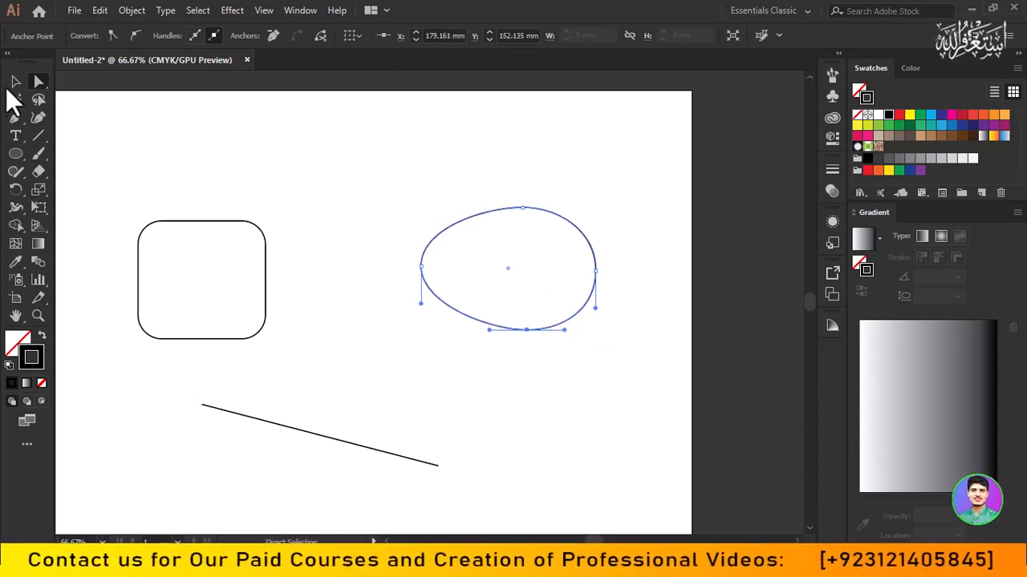
pyautogui.click(15, 81)
pyautogui.click(421, 185)
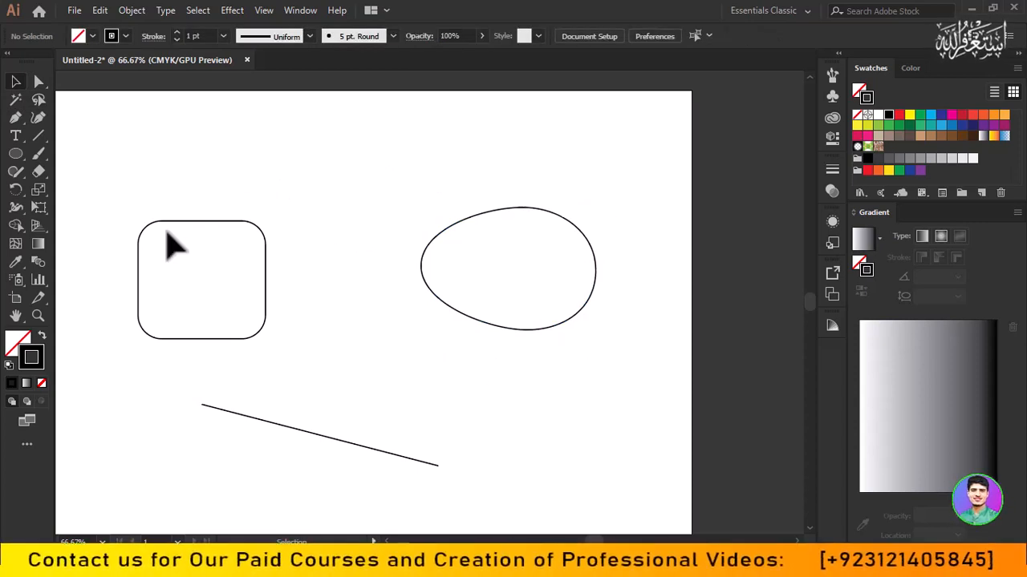
# - Select the whole rounded rectangle, remove the rounding from all its corners, and deselect it
pyautogui.moveTo(114, 198); pyautogui.dragTo(315, 307)
pyautogui.moveTo(242, 244)
pyautogui.mouseDown()
pyautogui.moveTo(345, 184)
pyautogui.moveTo(236, 259)
pyautogui.mouseUp()
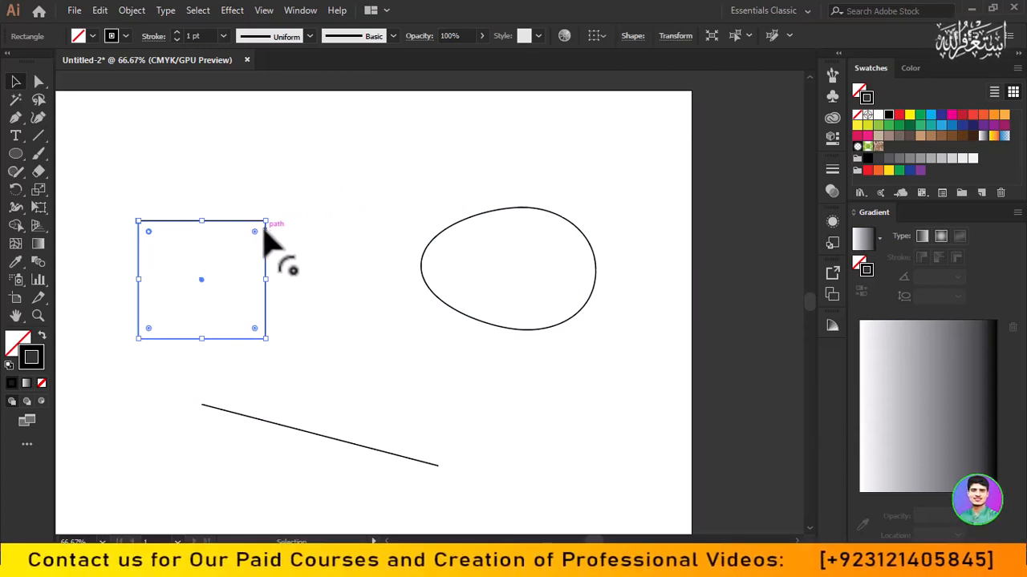
pyautogui.click(251, 205)
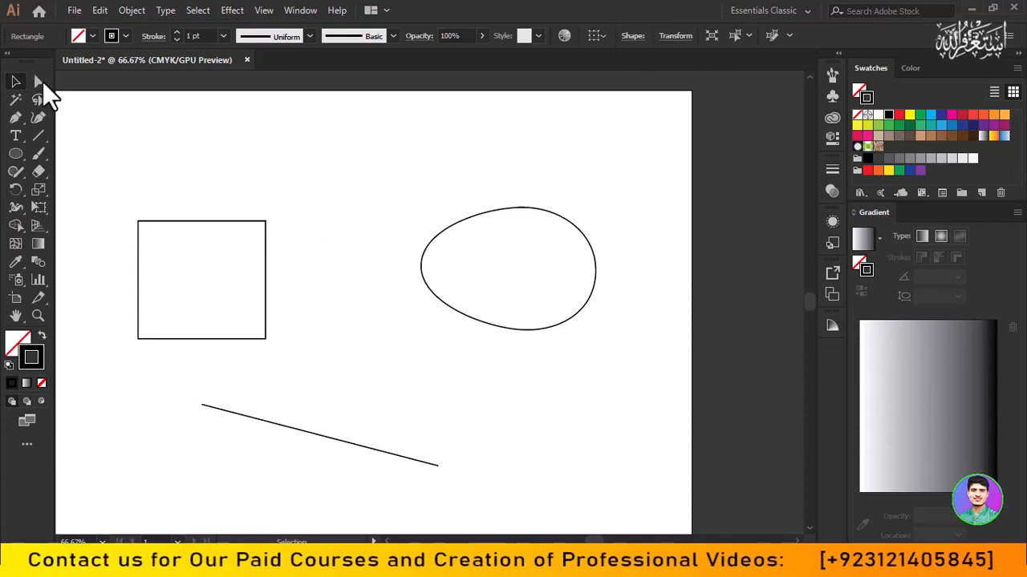
# - Directly select the rectangle's upper-right anchor point and move it inward to about X 16.56 mm, Y 140.57 mm
pyautogui.click(43, 81)
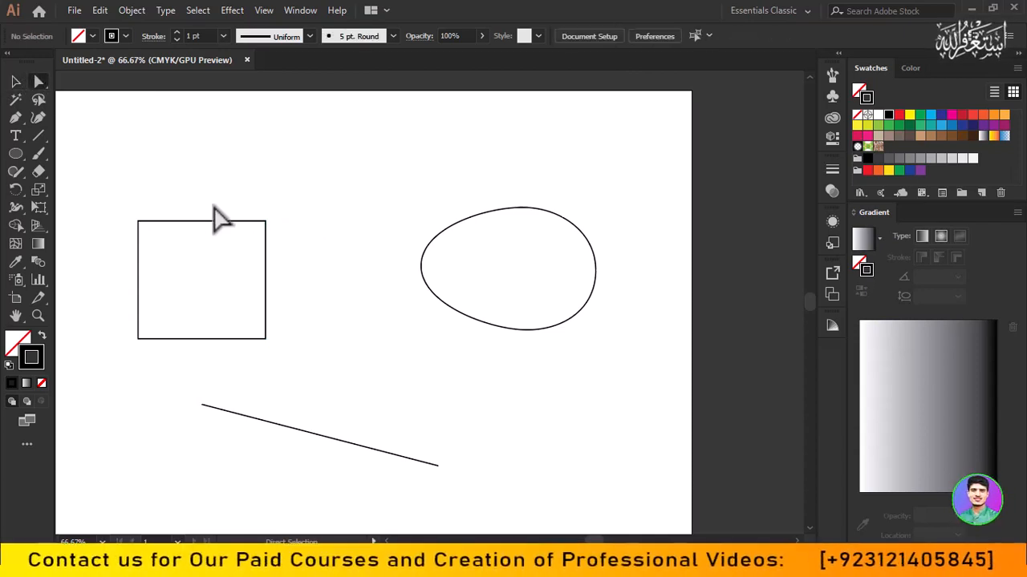
pyautogui.moveTo(251, 215); pyautogui.dragTo(292, 270)
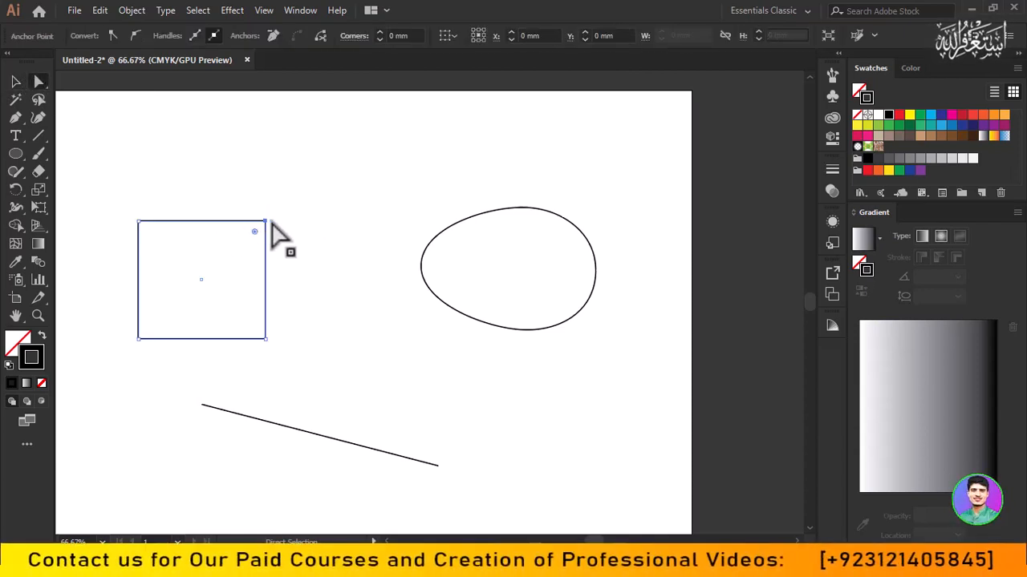
pyautogui.moveTo(265, 222); pyautogui.dragTo(167, 307)
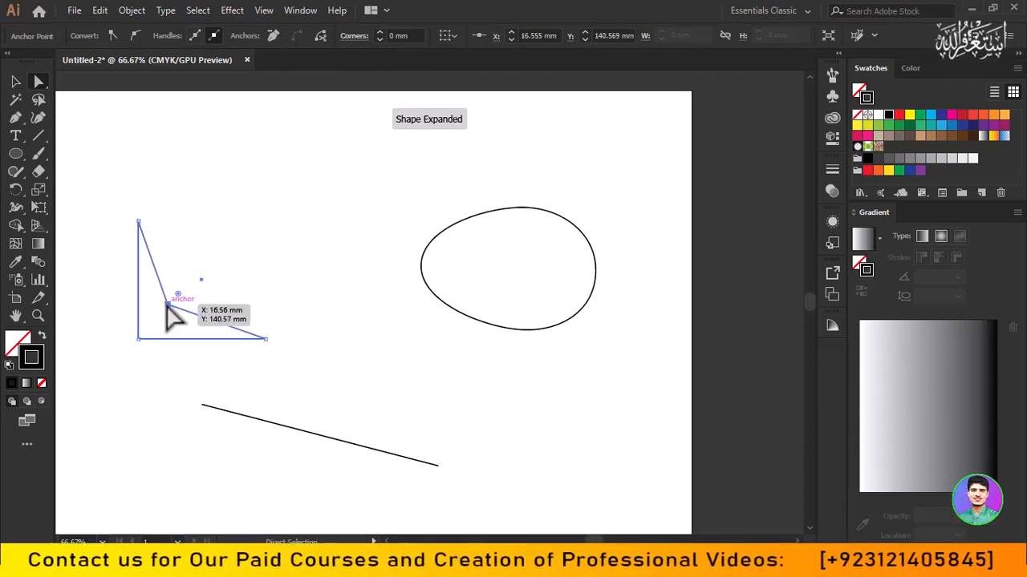